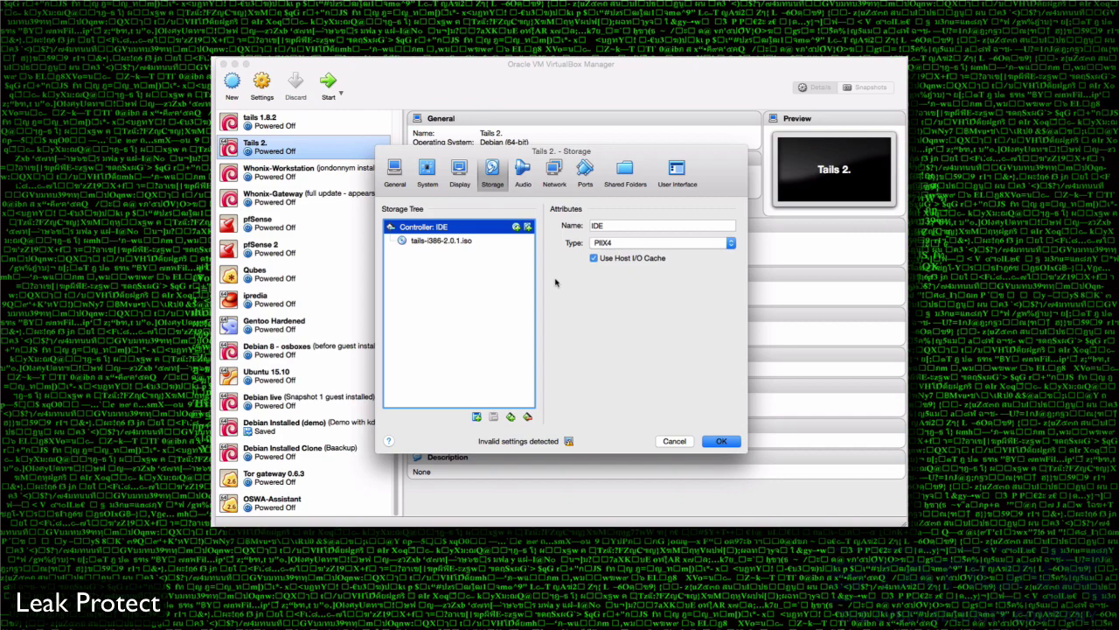
Press the Super key while the Tails 2. settings are open
{"action": "key", "text": "super"}
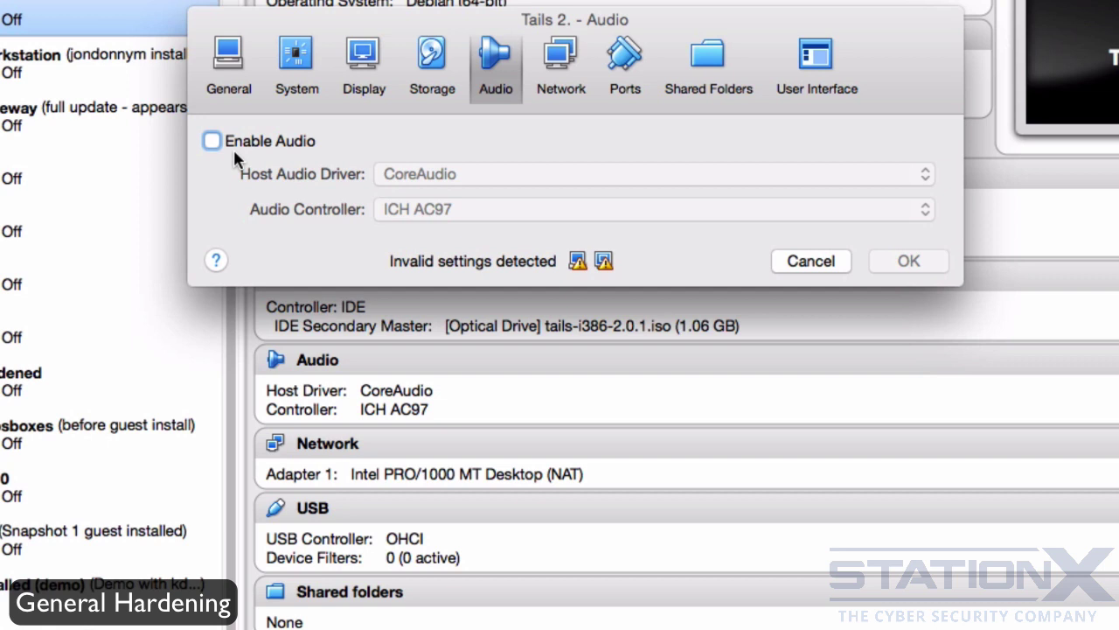
Review the Shared Folders settings of the Tails 2. VM
{"action": "left_click", "coordinate": [708, 66]}
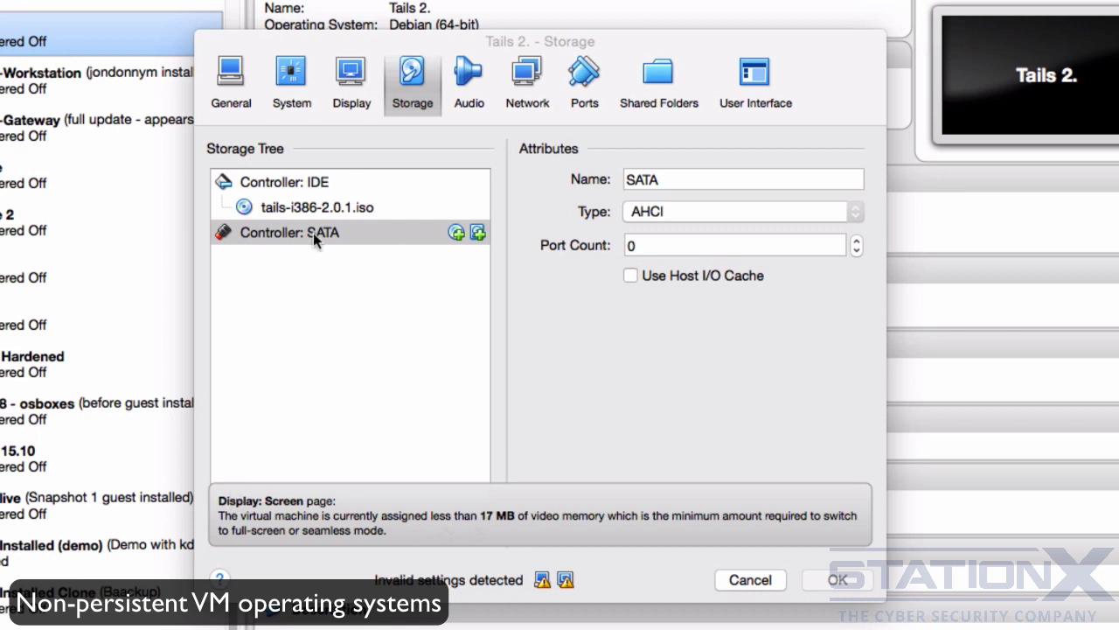
Bring up the context options for the SATA storage controller
{"action": "right_click", "coordinate": [346, 236]}
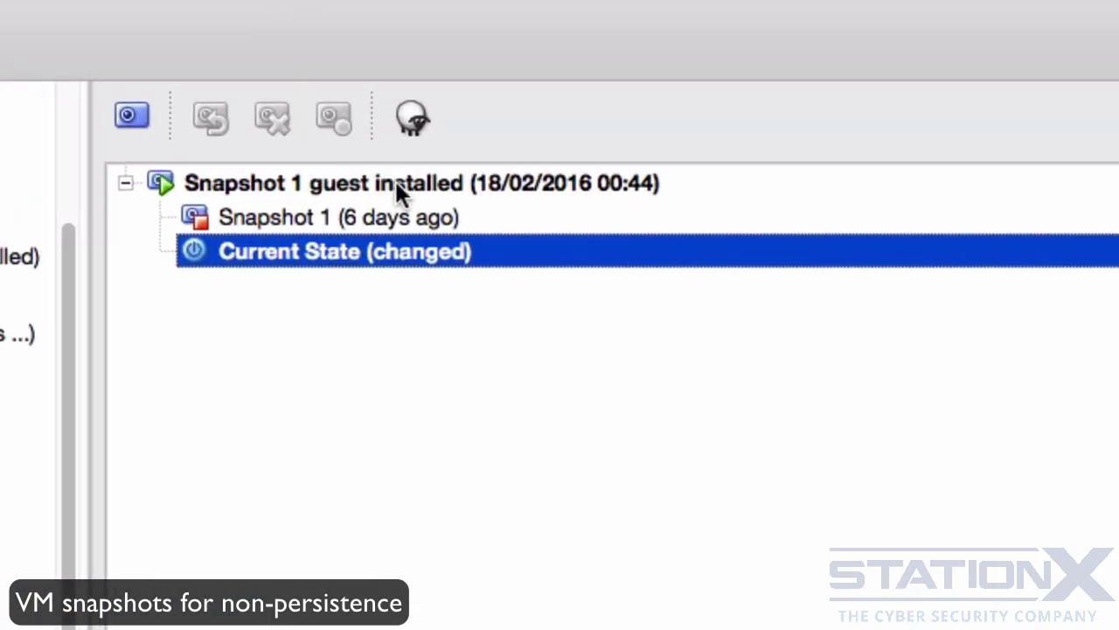
Select the 'Snapshot 1 guest installed' snapshot, after briefly checking Debian live's current state
{"action": "left_click", "coordinate": [398, 190]}
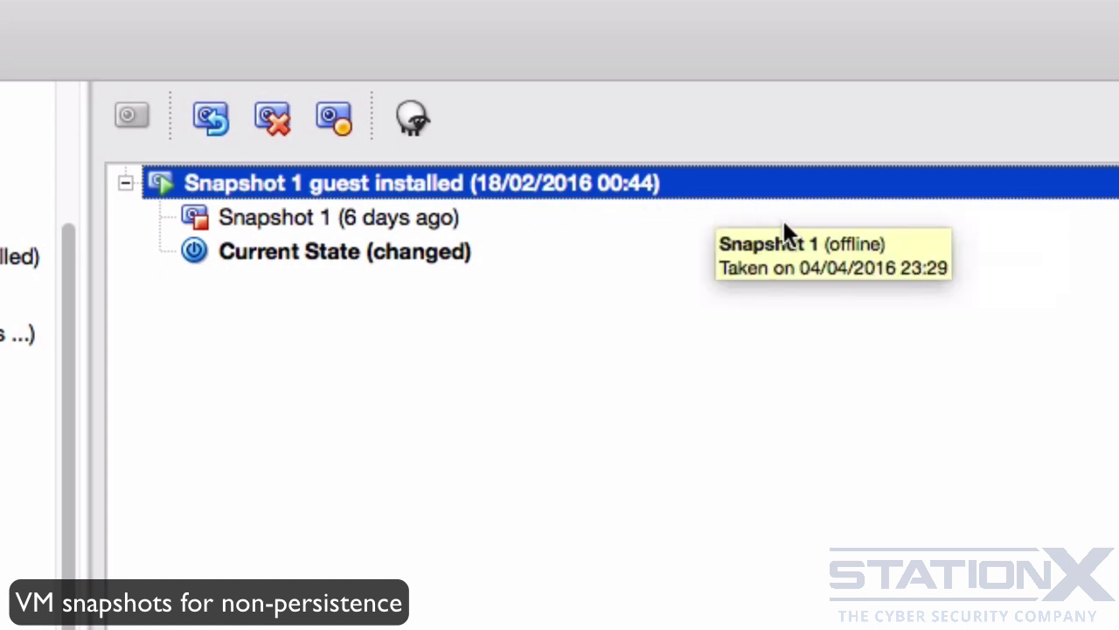
{"action": "left_click", "coordinate": [464, 256]}
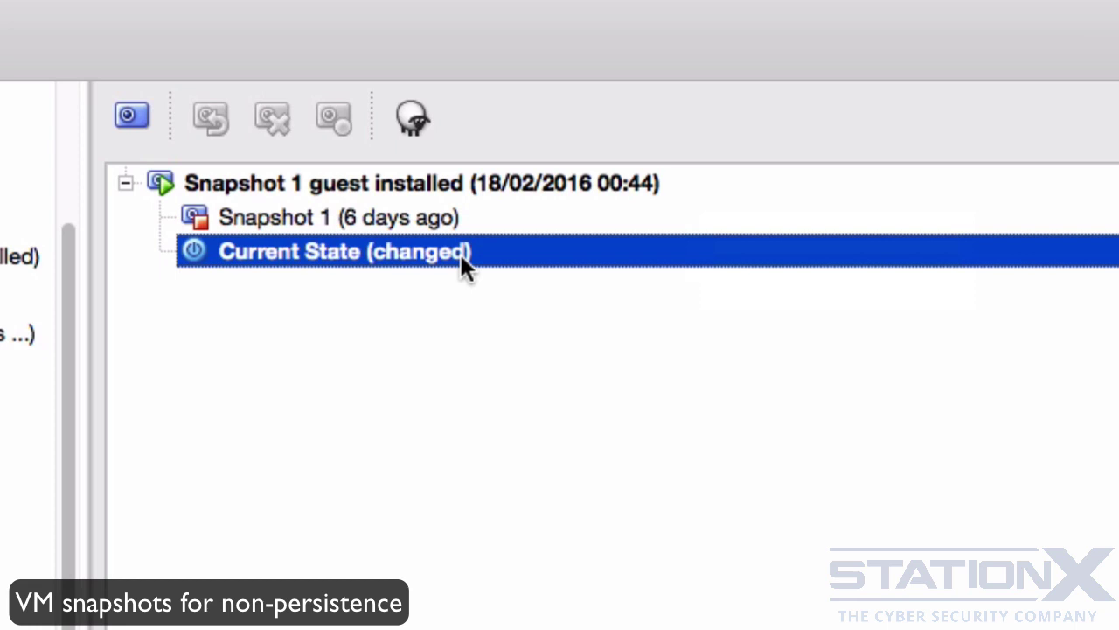
{"action": "left_click", "coordinate": [472, 183]}
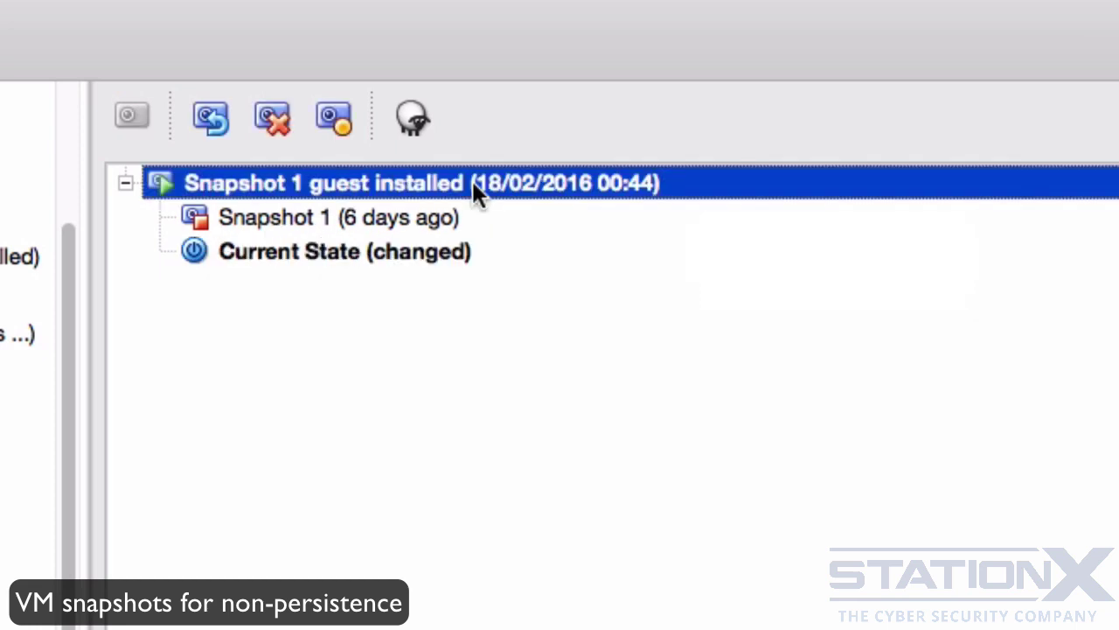
{"action": "left_click", "coordinate": [212, 123]}
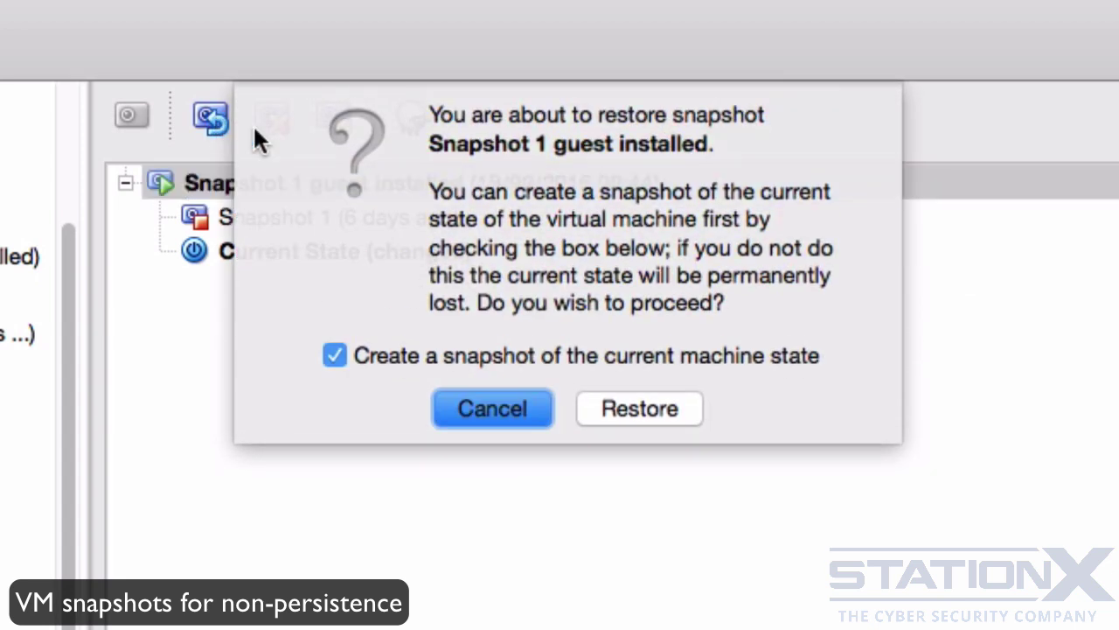